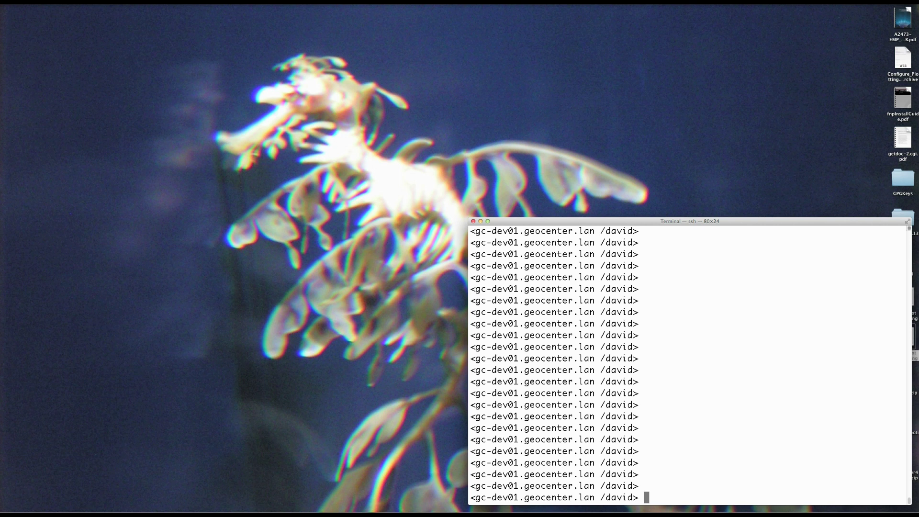
# Step: Launch SeisUP from the terminal with the seisup command and accept the empty notepad for the South_Texas 3D-demo line
pyautogui.write('seisup')
pyautogui.press('Return')
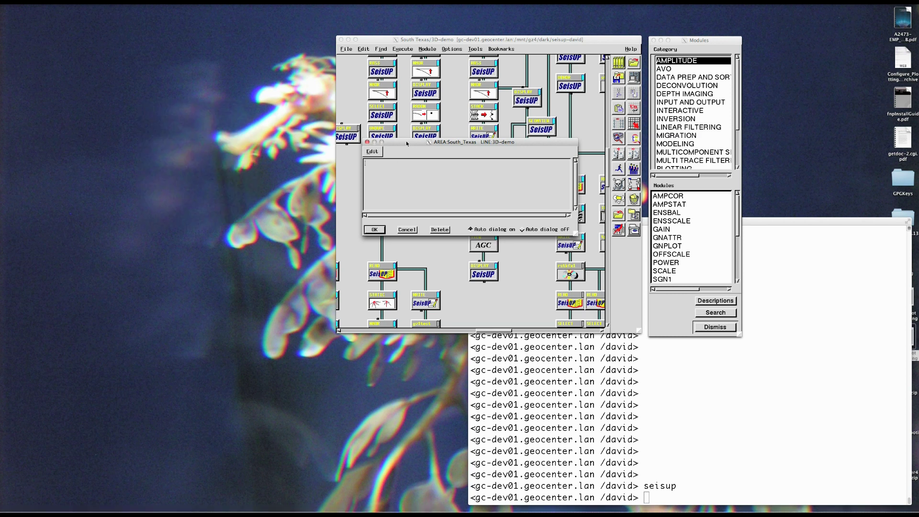
pyautogui.moveTo(405, 140); pyautogui.dragTo(346, 194)
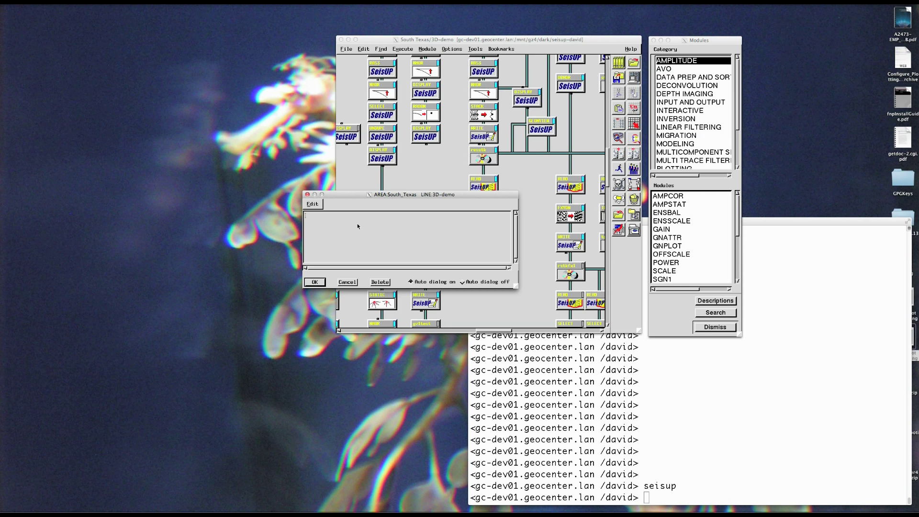
pyautogui.click(315, 282)
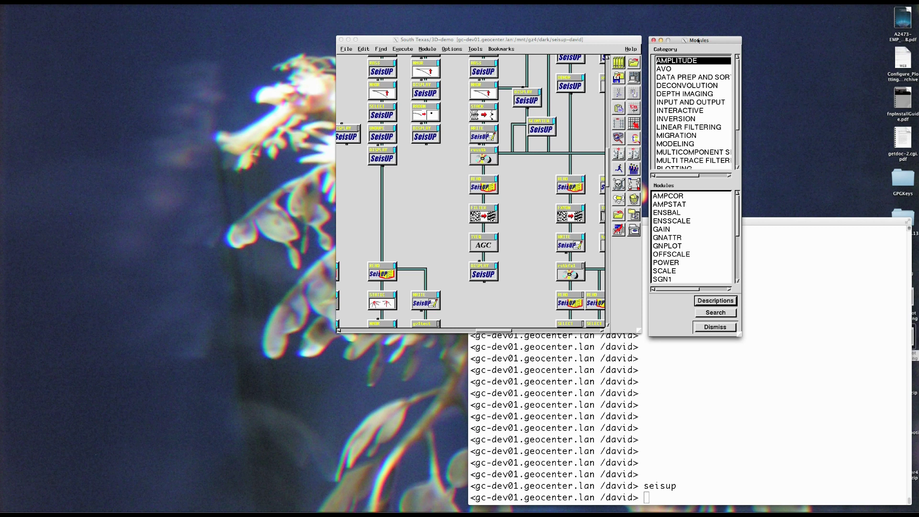
# Step: Browse the data prep, depth imaging, and input and output module categories, read the input and output descriptions, and dismiss the module list
pyautogui.click(679, 78)
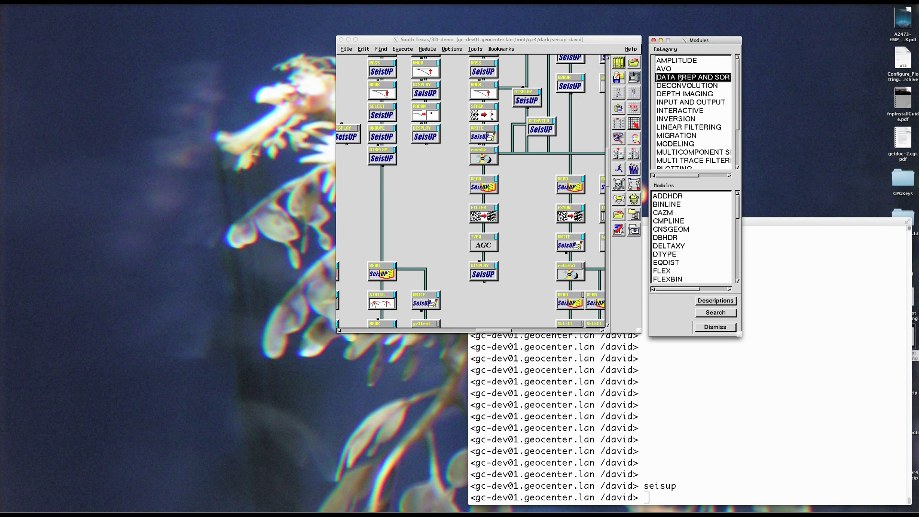
pyautogui.click(676, 94)
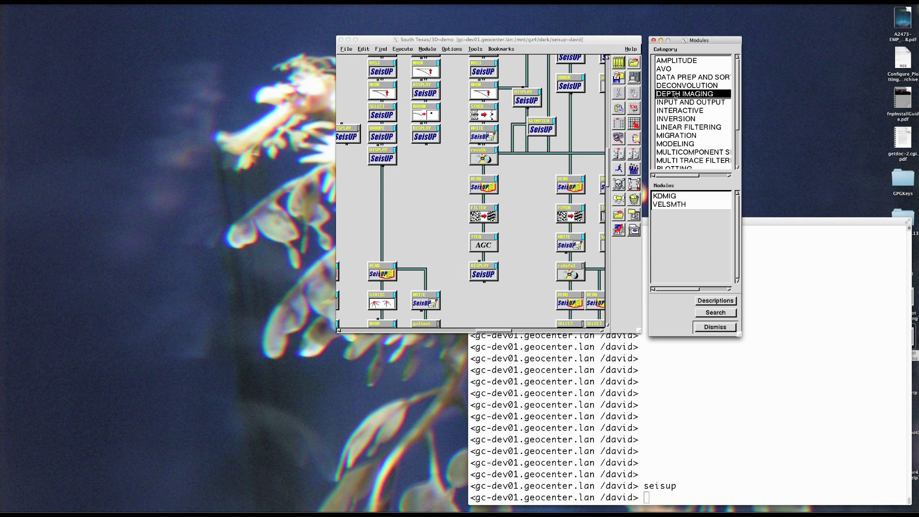
pyautogui.click(675, 102)
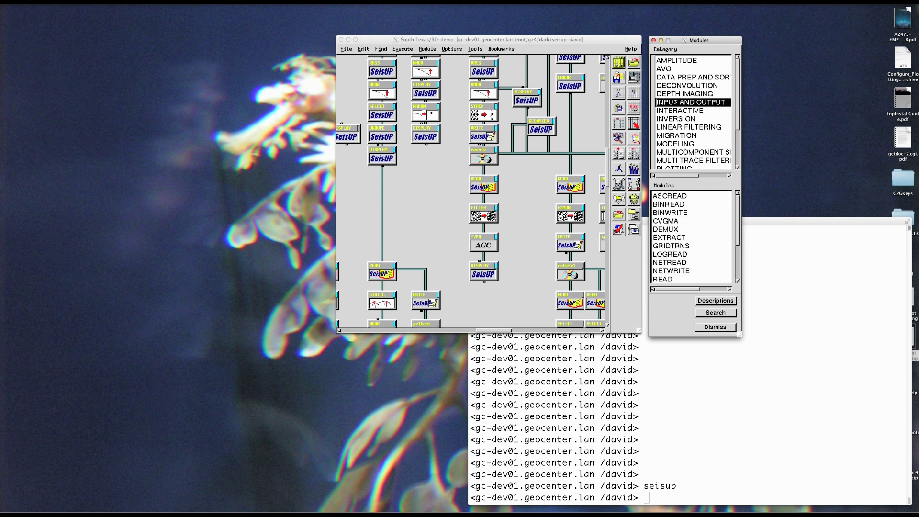
pyautogui.click(701, 300)
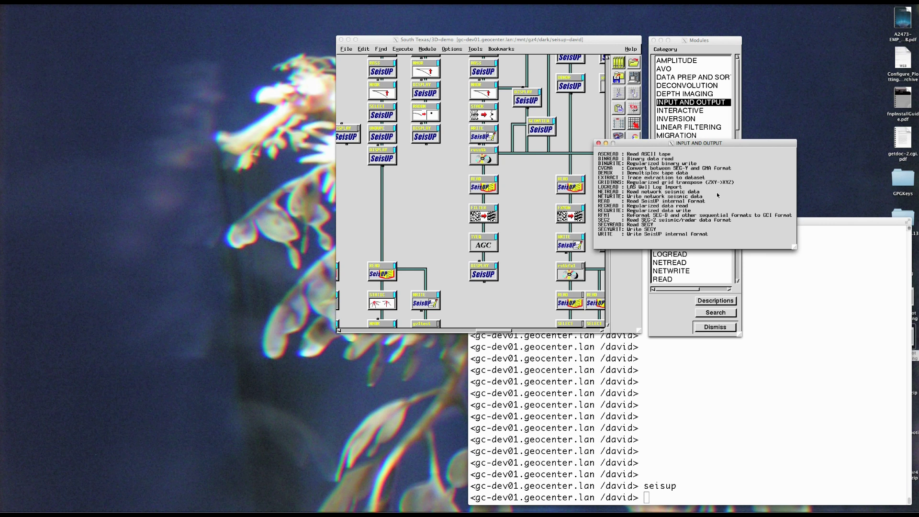
pyautogui.click(598, 143)
pyautogui.click(715, 327)
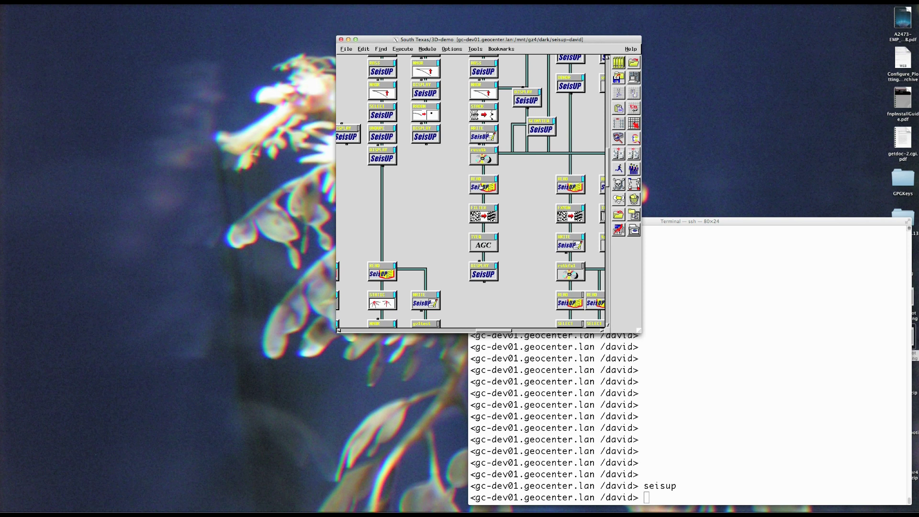
pyautogui.click(483, 157)
pyautogui.click(481, 216)
pyautogui.click(481, 216)
pyautogui.click(484, 242)
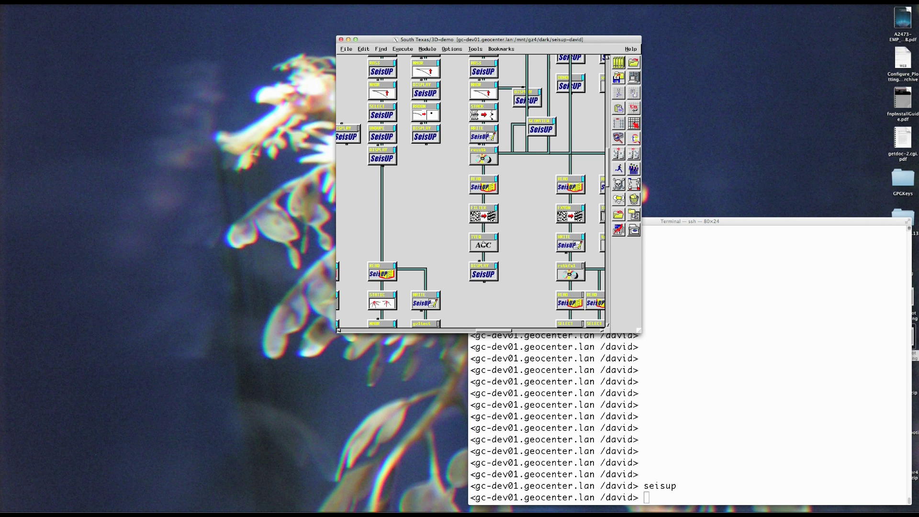
pyautogui.click(483, 216)
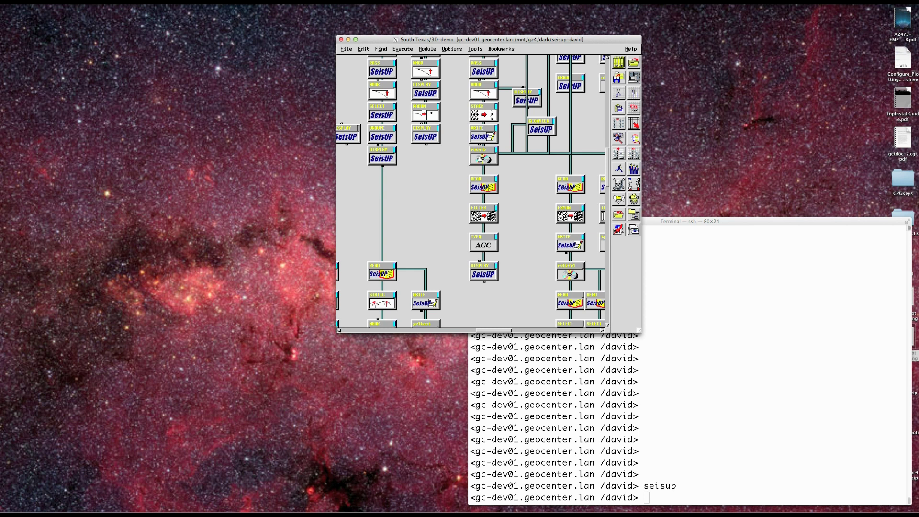
# Step: Open the processing history of the resstk dataset and examine the READ parameters of the Jun 25 2013 job
pyautogui.rightClick(481, 158)
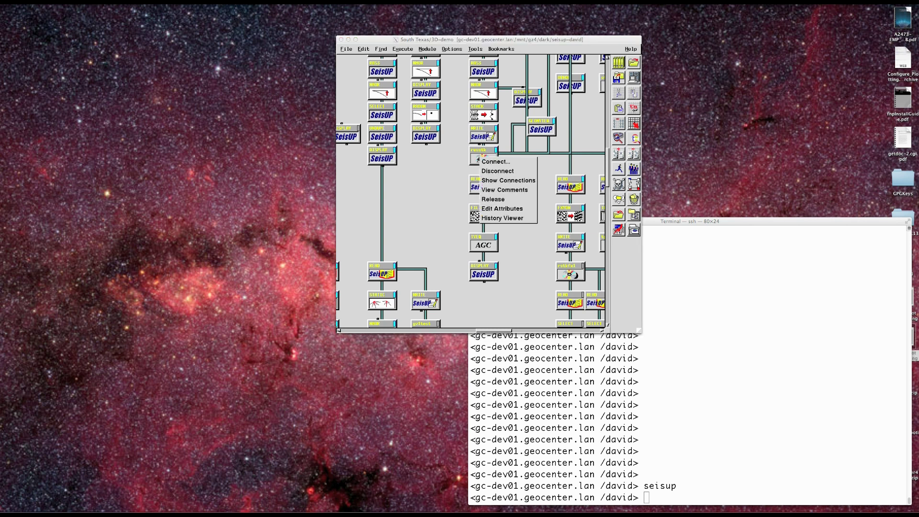
pyautogui.click(499, 218)
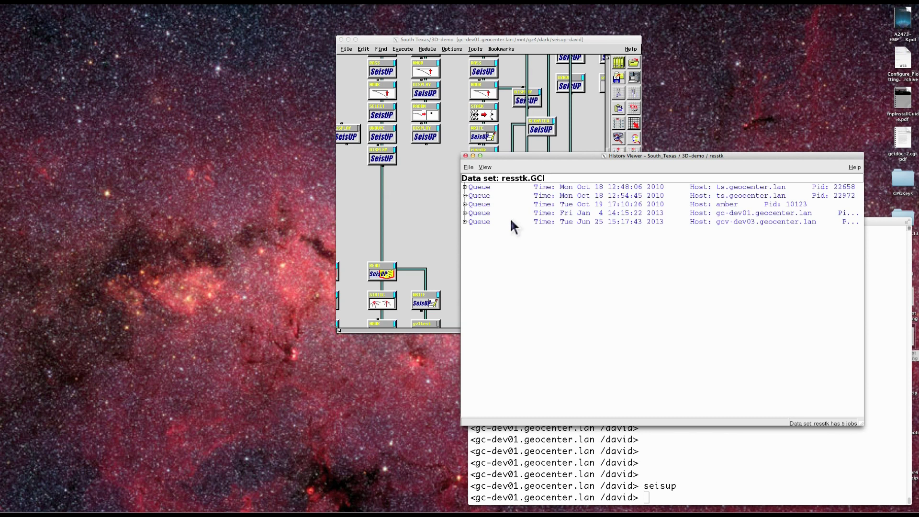
pyautogui.click(464, 221)
pyautogui.click(472, 230)
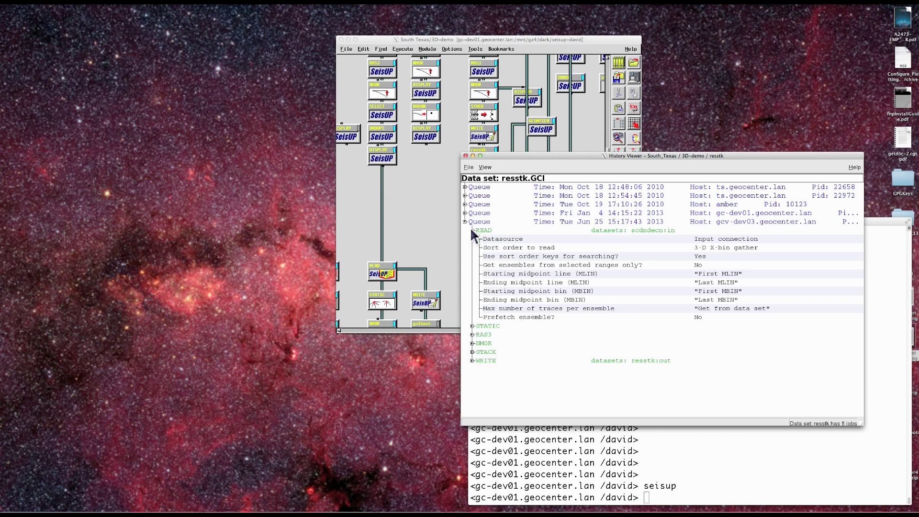
pyautogui.click(471, 230)
pyautogui.click(472, 238)
pyautogui.click(472, 239)
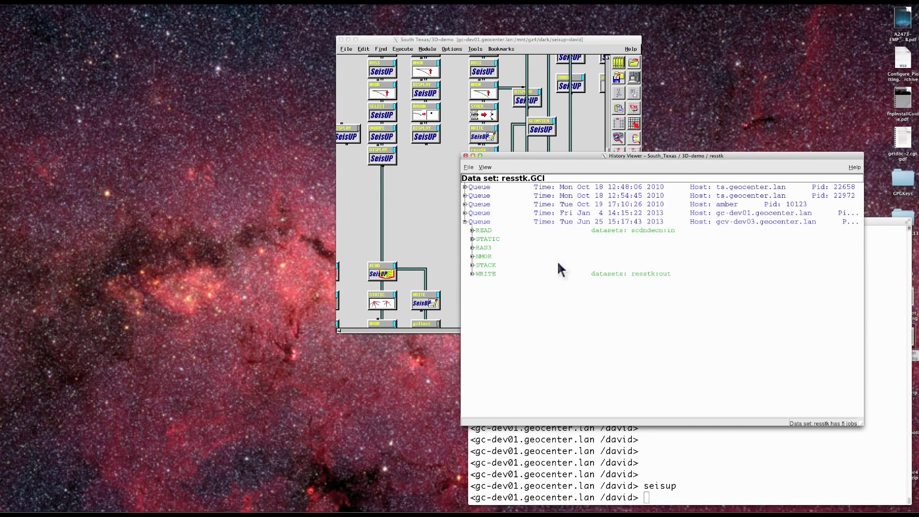
# Step: Examine the modules run in the Jan 4 2013 job of the resstk history, and close the History Viewer
pyautogui.click(464, 221)
pyautogui.click(464, 212)
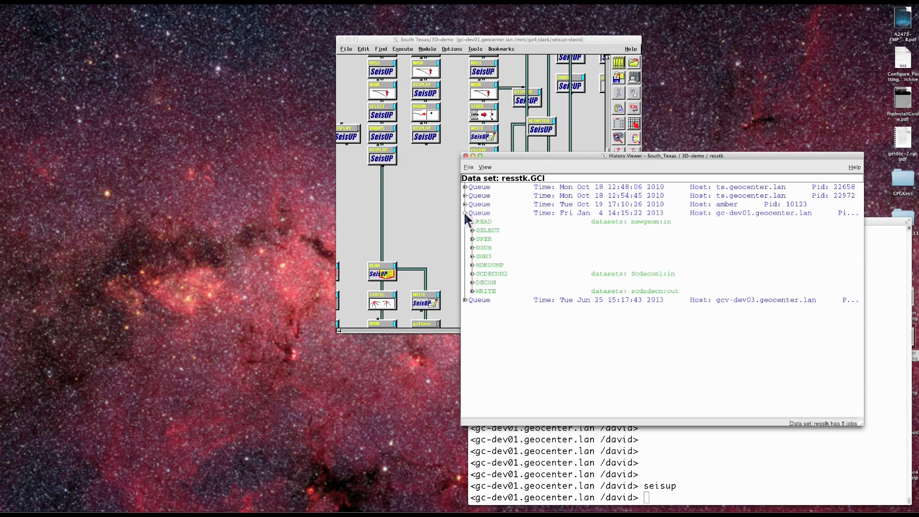
pyautogui.click(465, 213)
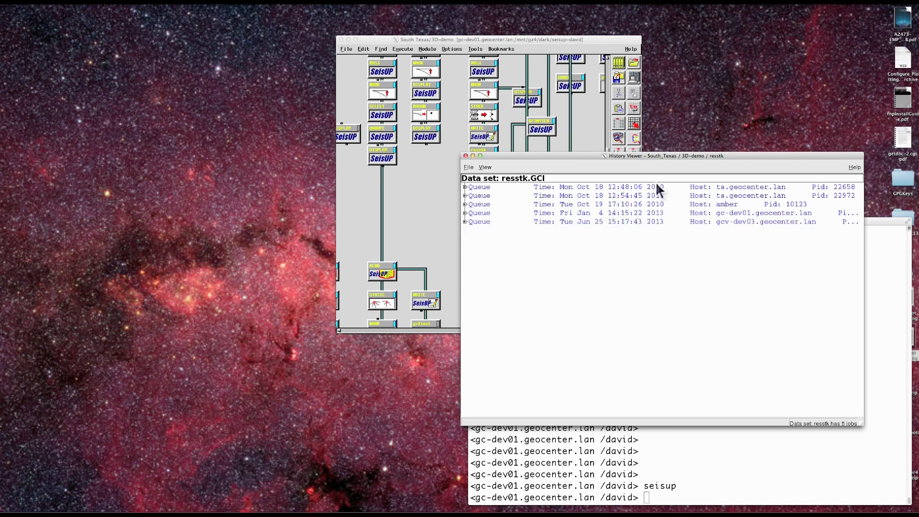
pyautogui.click(466, 156)
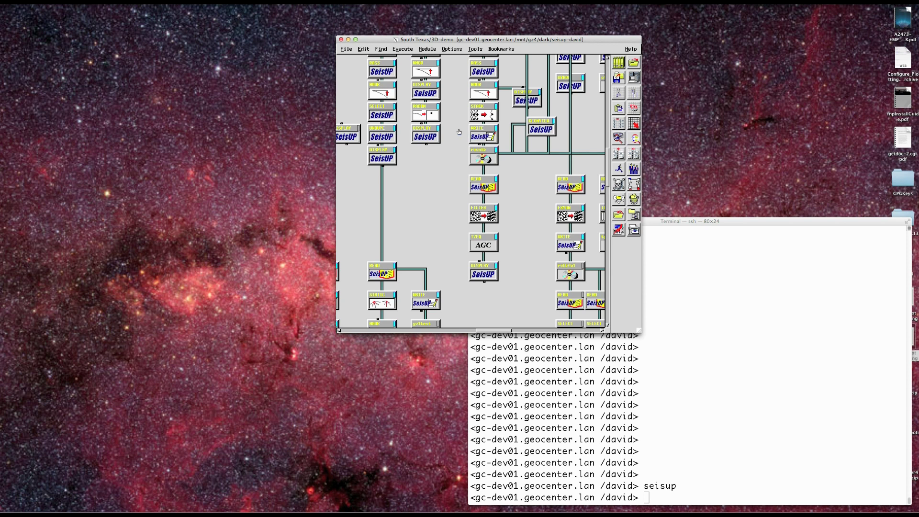
# Step: Review the datasets of the South_Texas 3D-demo line in the Data Manager and close it
pyautogui.click(472, 49)
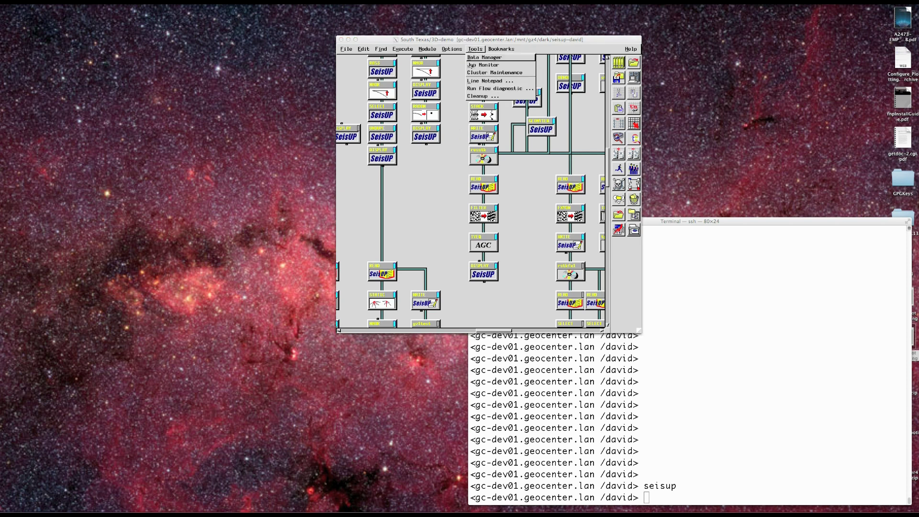
pyautogui.click(483, 57)
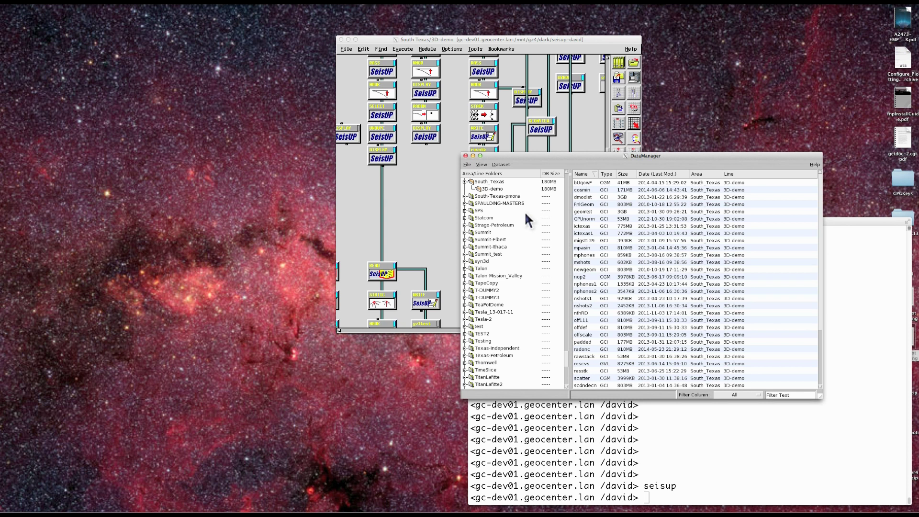
pyautogui.click(466, 157)
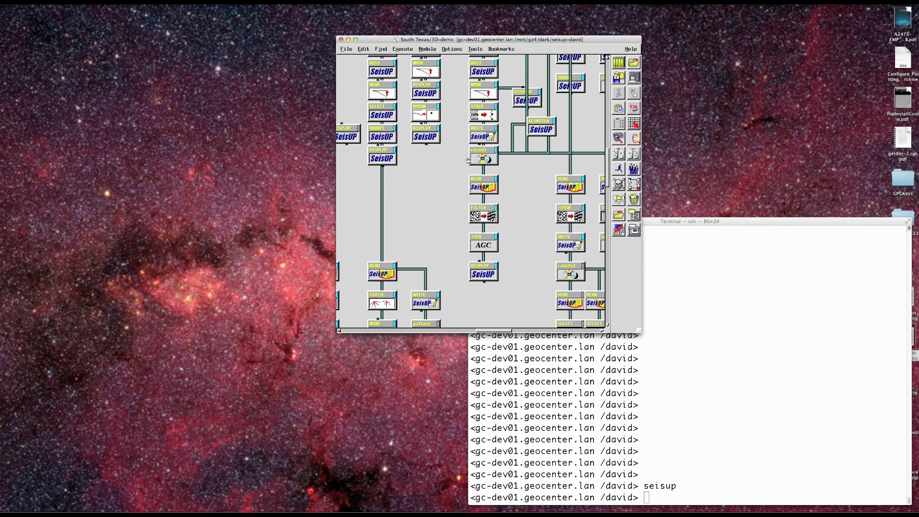
# Step: Open the Job Monitor to watch the running jobs
pyautogui.click(475, 50)
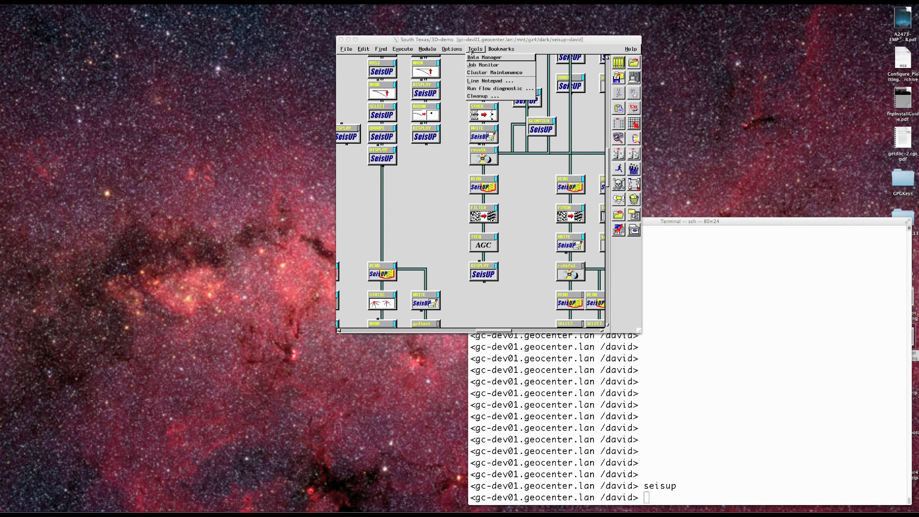
pyautogui.click(480, 65)
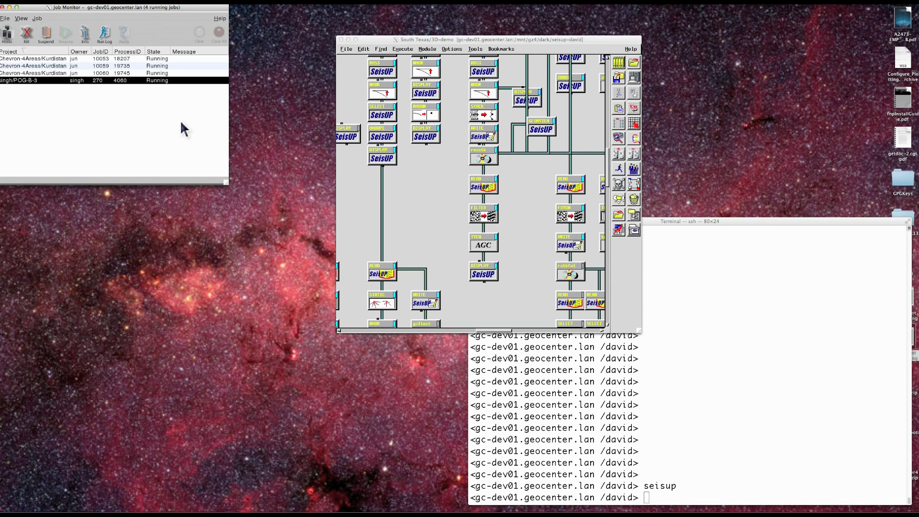
# Step: Select the READ, FILTER, AGC and DISPLAY modules below the resstk dataset and execute that flow
pyautogui.click(378, 46)
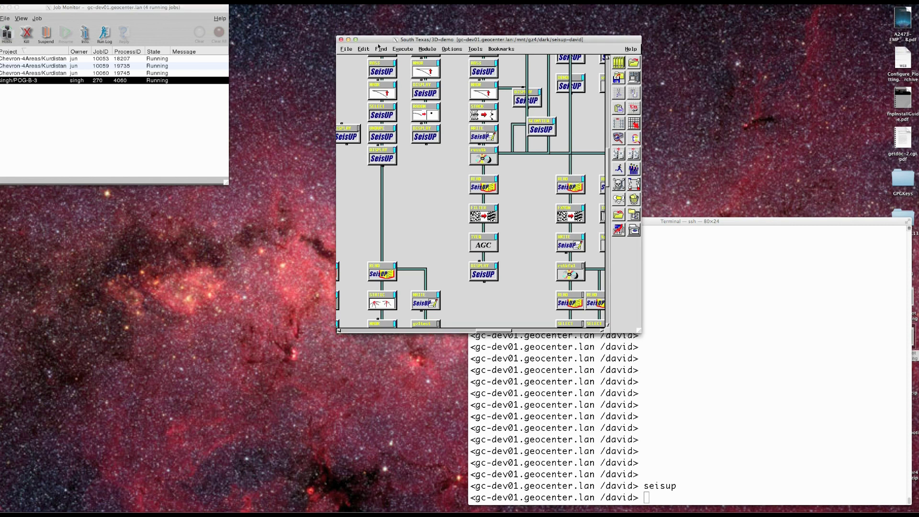
pyautogui.moveTo(460, 174); pyautogui.dragTo(510, 280)
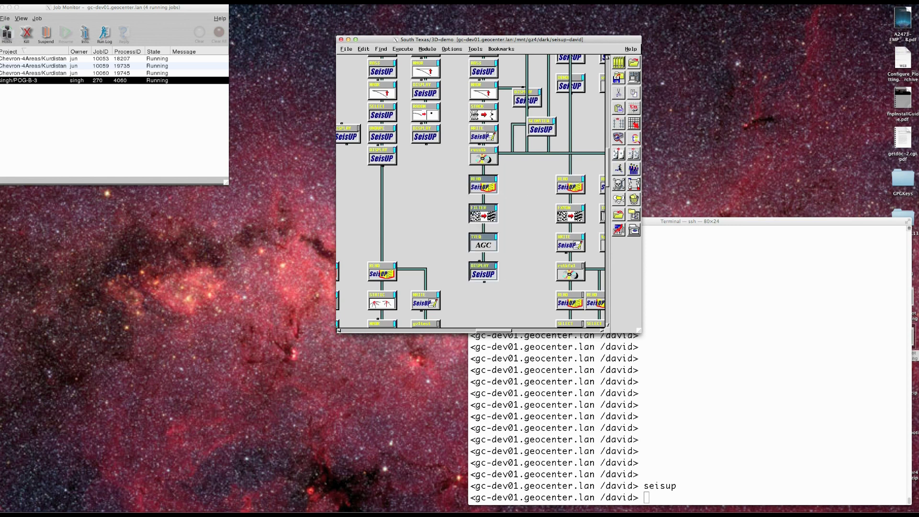
pyautogui.click(619, 168)
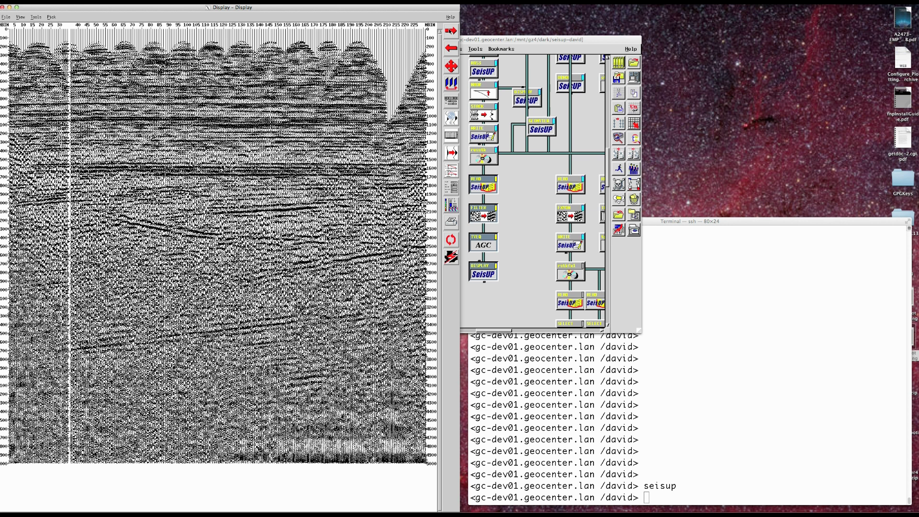
# Step: Advance through the first few ensembles of the stacked seismic data in the display
pyautogui.click(450, 32)
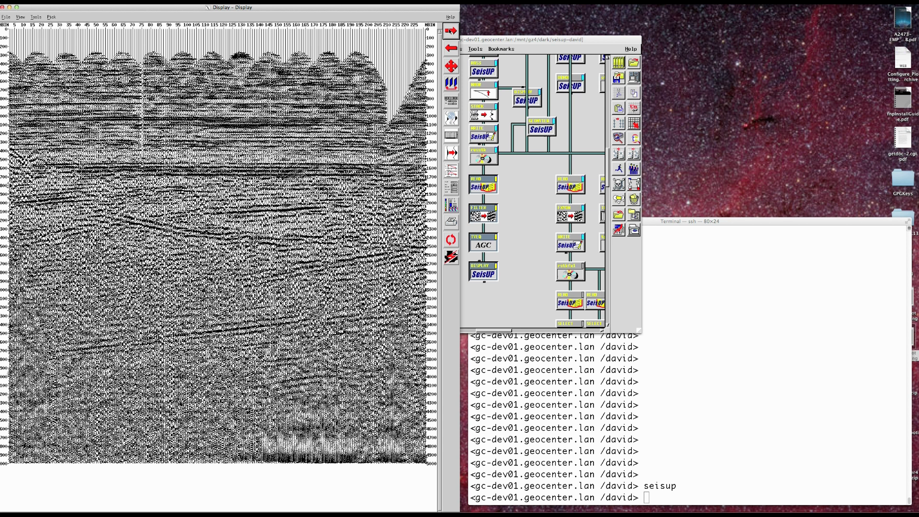
pyautogui.click(450, 32)
pyautogui.click(449, 31)
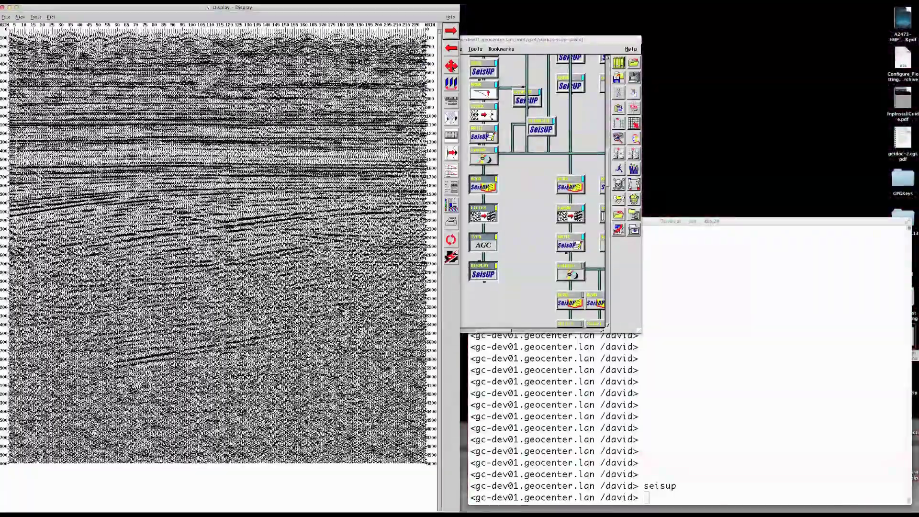
# Step: Use Seek Ensemble to show midpoint line (MLIN) 114 and then line 120
pyautogui.click(452, 68)
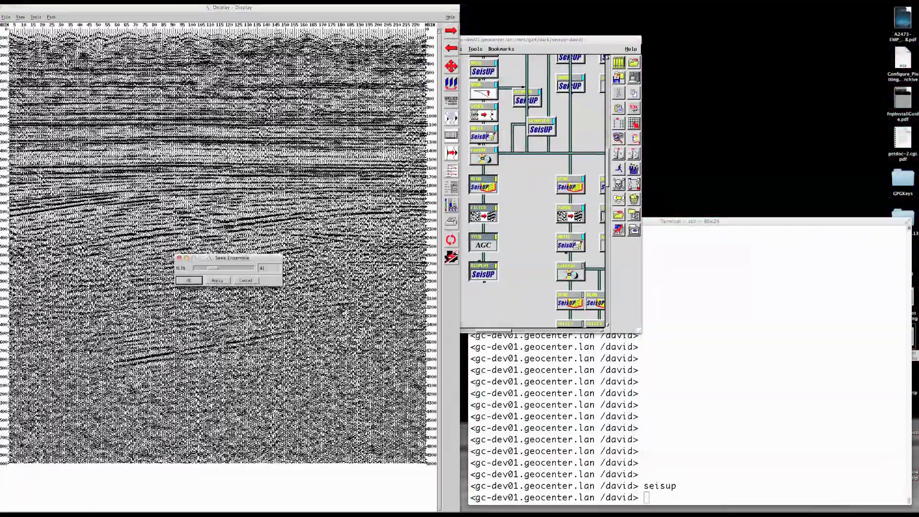
pyautogui.moveTo(234, 269); pyautogui.dragTo(238, 271)
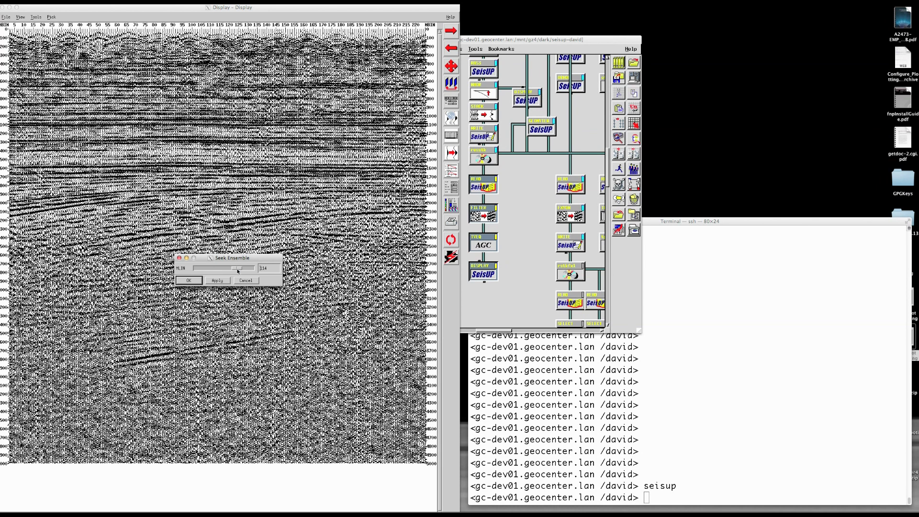
pyautogui.click(218, 281)
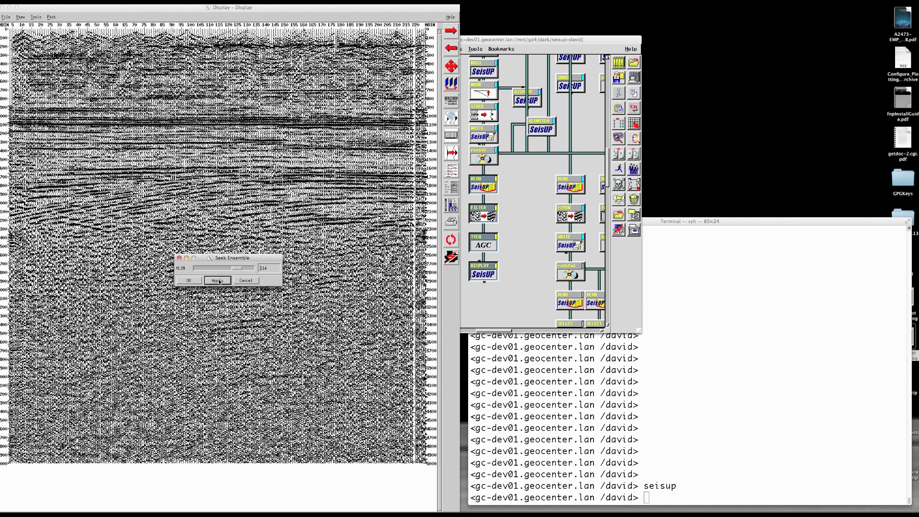
pyautogui.doubleClick(264, 269)
pyautogui.write('120')
pyautogui.click(188, 280)
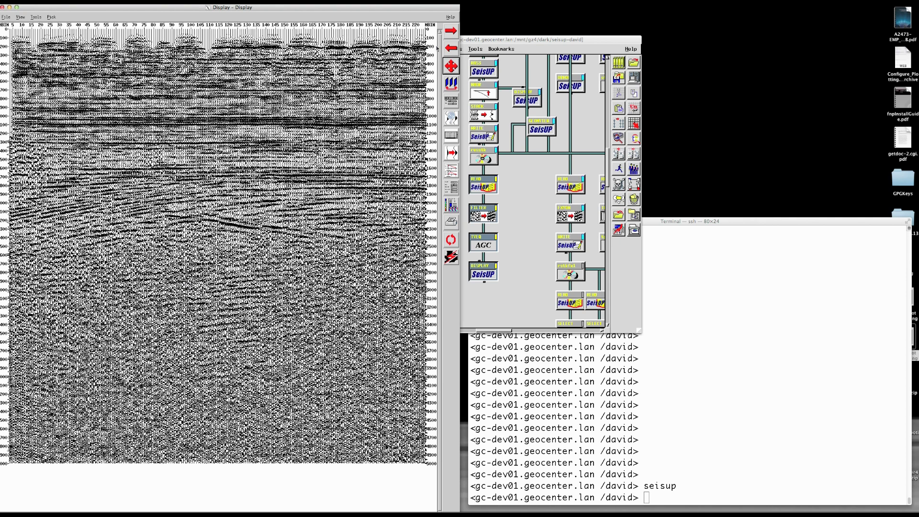
# Step: Advance through several ensembles beyond midpoint line 120 and close the seismic display
pyautogui.click(451, 31)
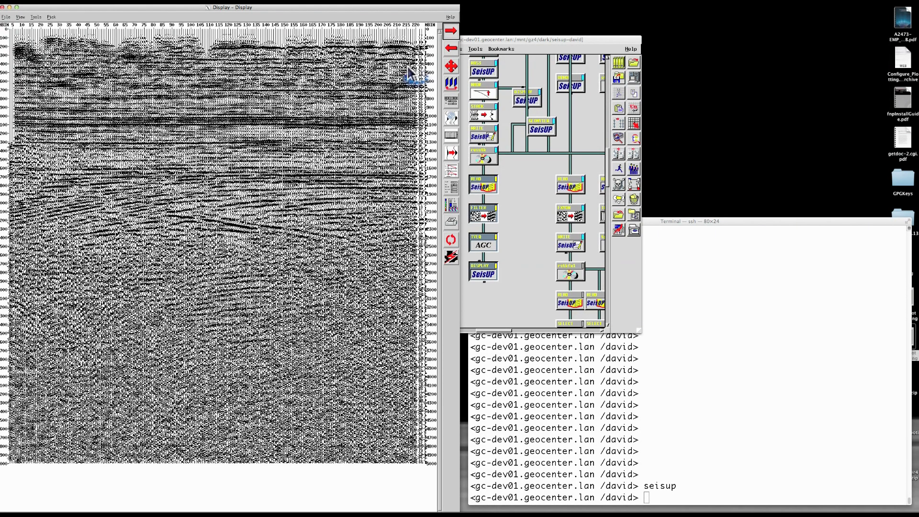
pyautogui.click(451, 31)
pyautogui.click(451, 31)
pyautogui.click(451, 31)
pyautogui.click(450, 30)
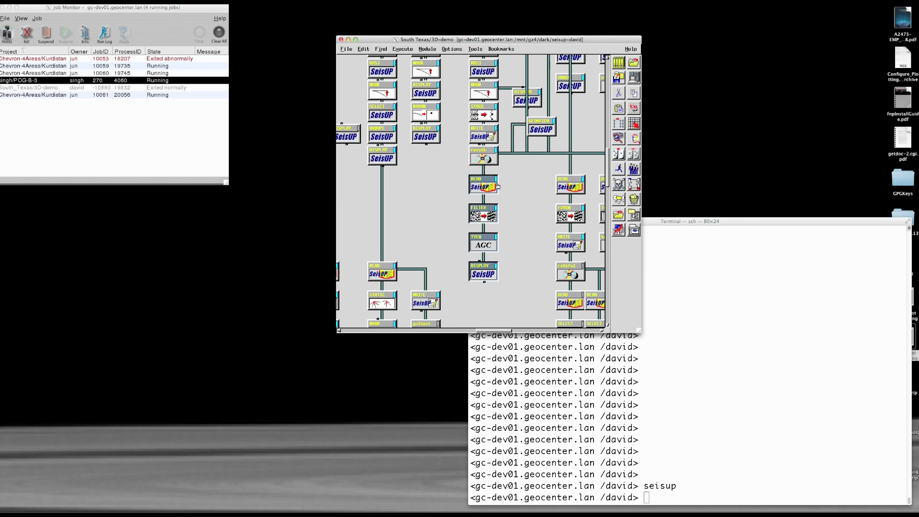
# Step: Clear all finished jobs from the Job Monitor list
pyautogui.click(50, 85)
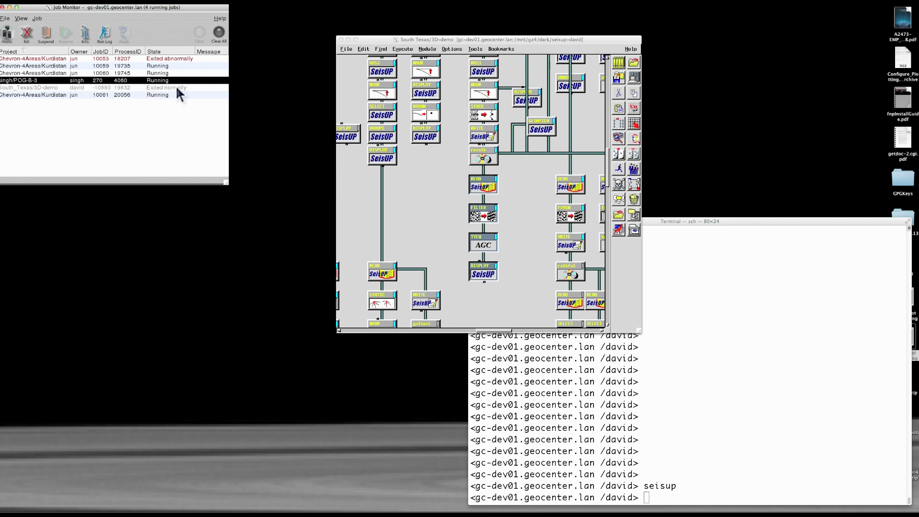
pyautogui.click(217, 32)
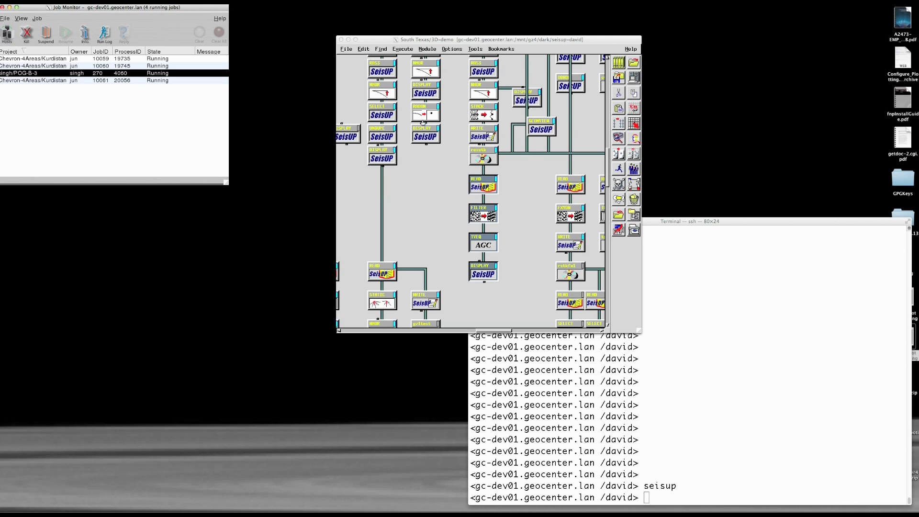
# Step: Add a READ module from the Input and Output category, connected to the resstk dataset, beside the existing READ flow
pyautogui.click(482, 157)
pyautogui.click(481, 156)
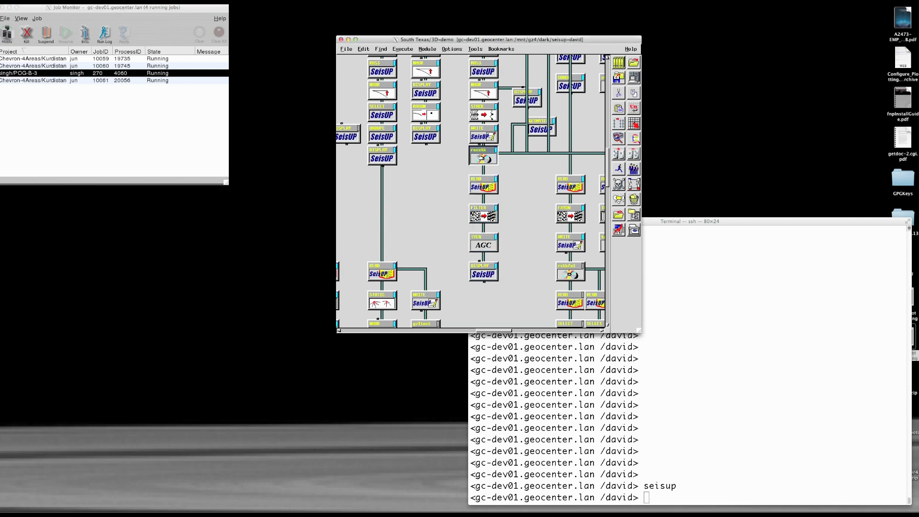
pyautogui.click(618, 63)
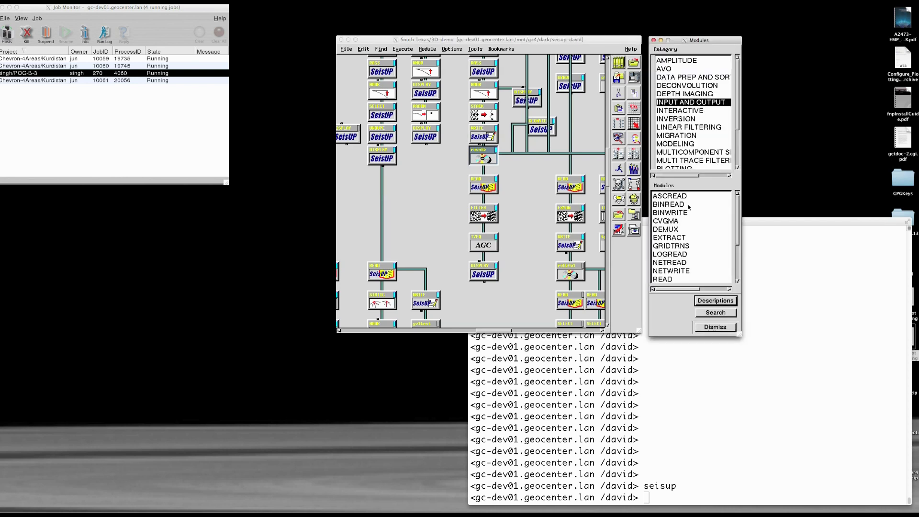
pyautogui.doubleClick(668, 280)
pyautogui.click(714, 327)
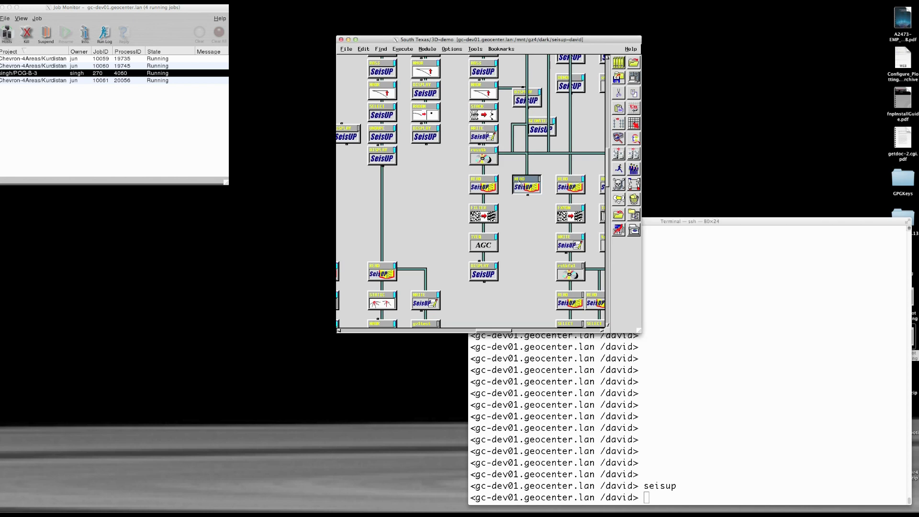
# Step: Set the new READ module's sort order to 3-D Y-line stack and accept the parameters
pyautogui.rightClick(519, 184)
pyautogui.click(537, 184)
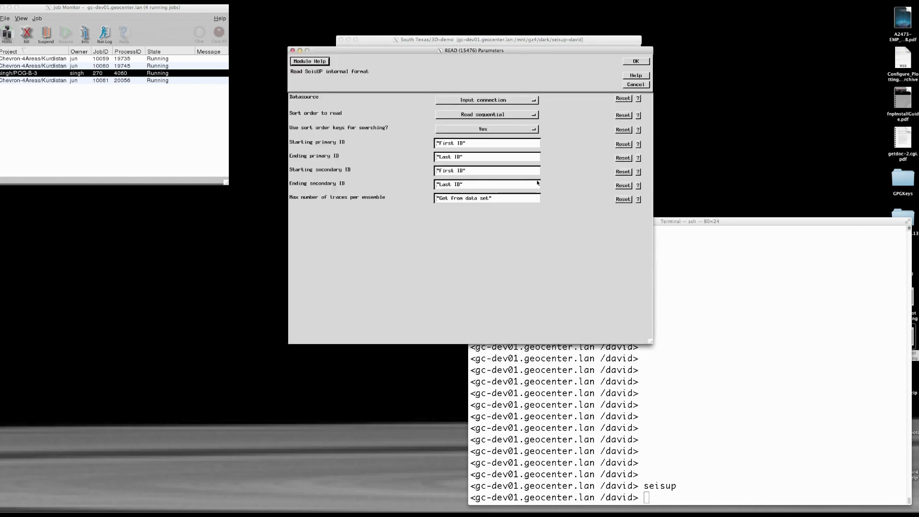
pyautogui.click(488, 115)
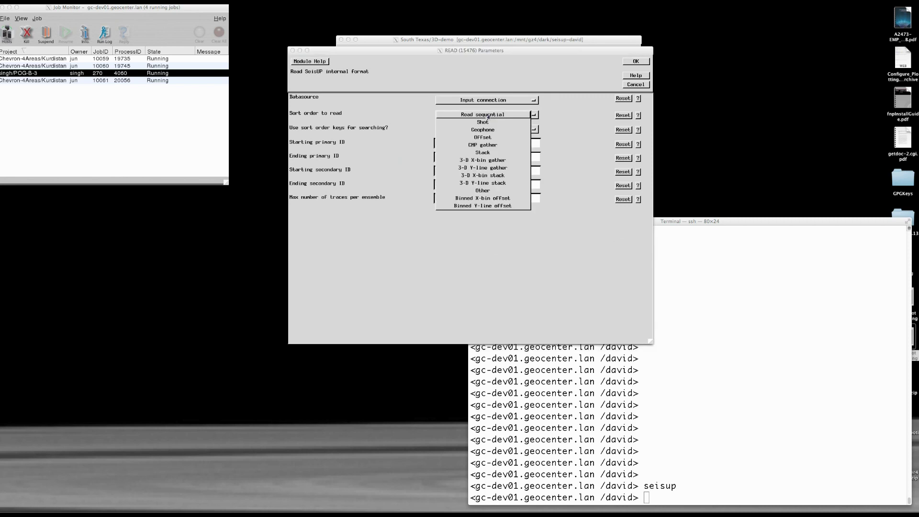
pyautogui.click(477, 183)
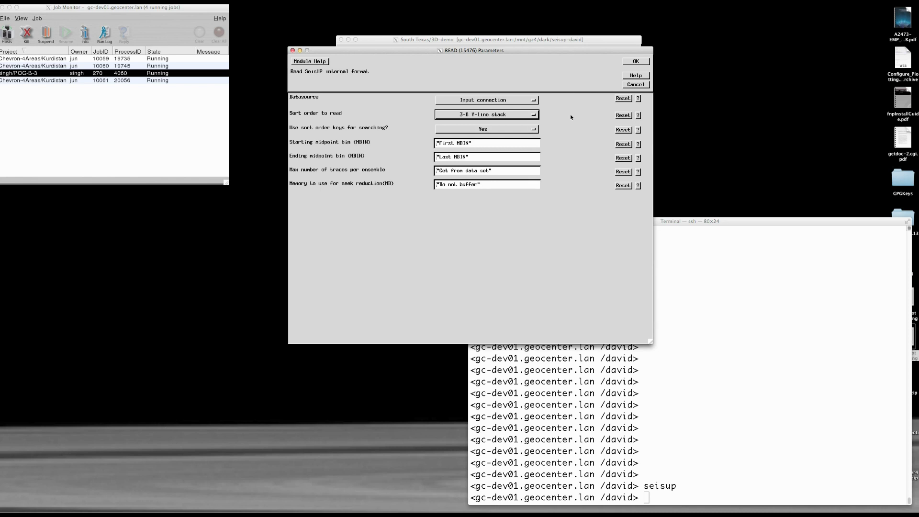
pyautogui.click(628, 63)
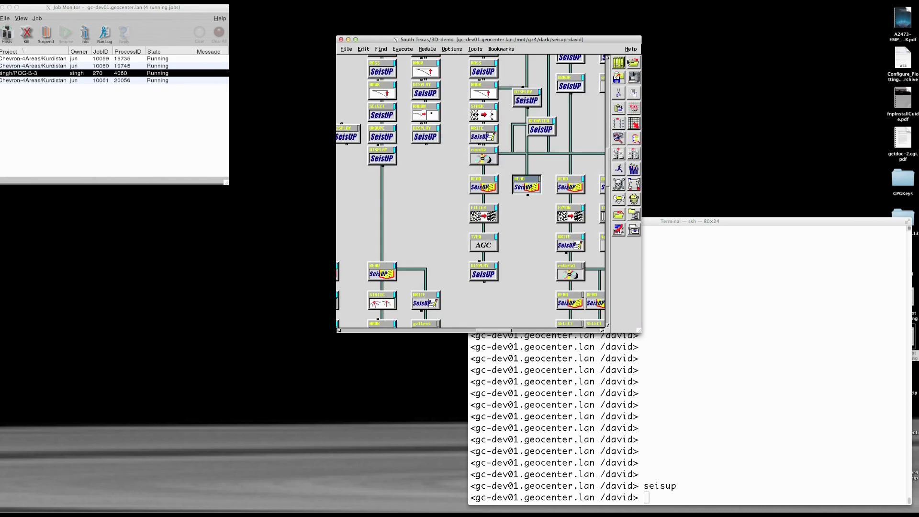
# Step: Copy the FILTER, AGC and DISPLAY modules from the neighbouring flow, paste them below the new READ module and connect them to it
pyautogui.moveTo(459, 207); pyautogui.dragTo(504, 288)
pyautogui.click(633, 92)
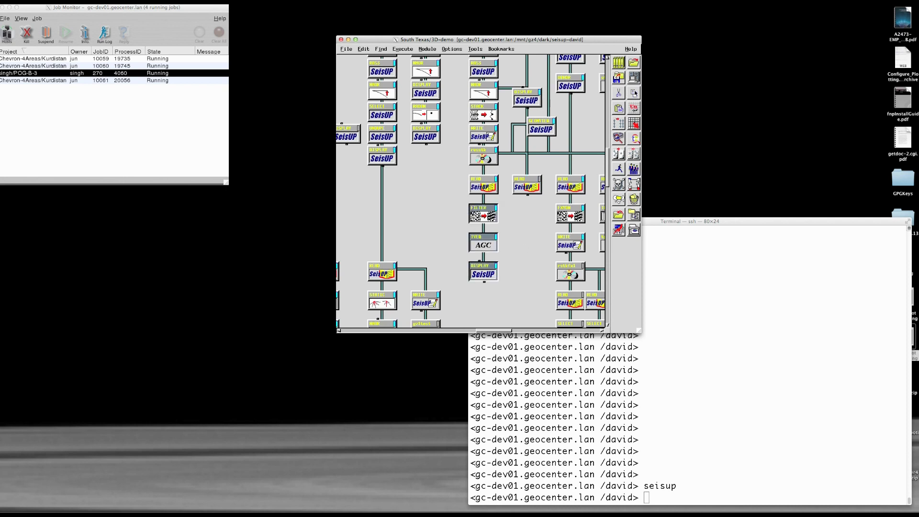
pyautogui.click(618, 108)
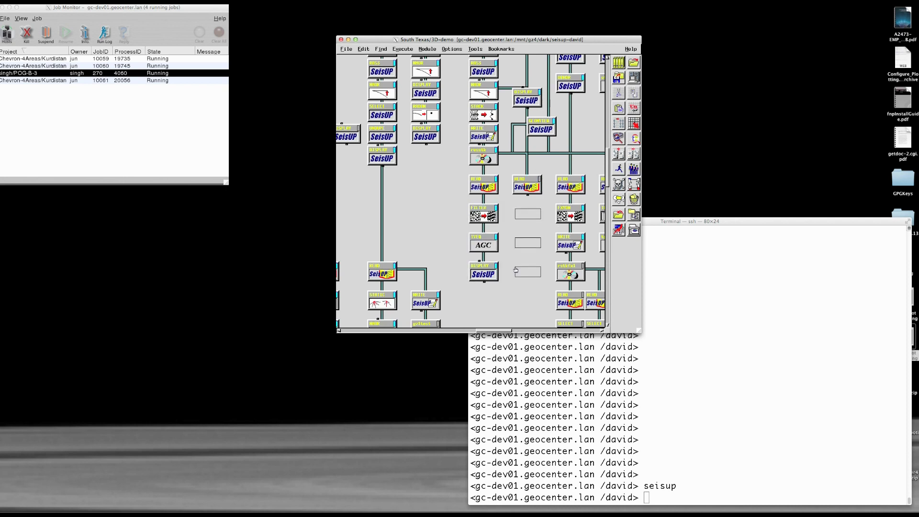
pyautogui.click(517, 269)
pyautogui.rightClick(517, 187)
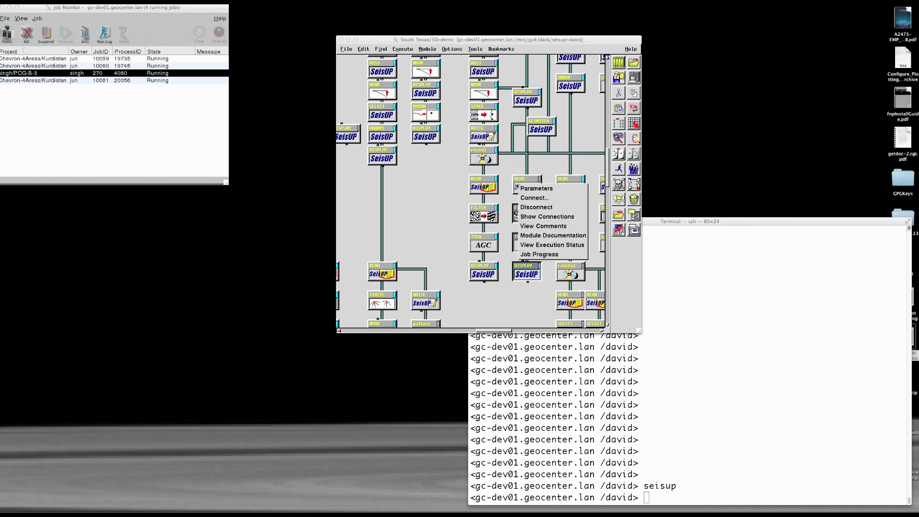
pyautogui.click(526, 198)
# Step: Run the new READ-to-DISPLAY flow interactively, advance through the stack ensembles, and move the seismic display clear of the Job Monitor
pyautogui.moveTo(511, 169); pyautogui.dragTo(542, 284)
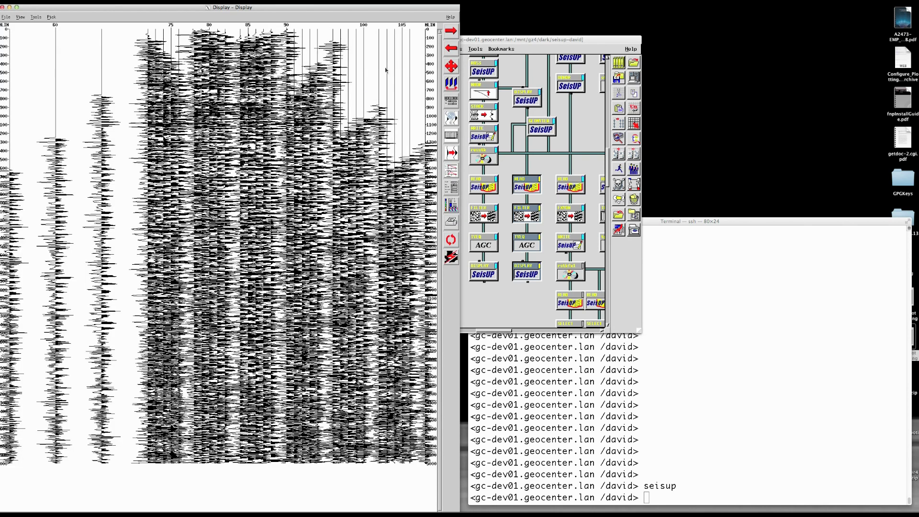
pyautogui.click(451, 31)
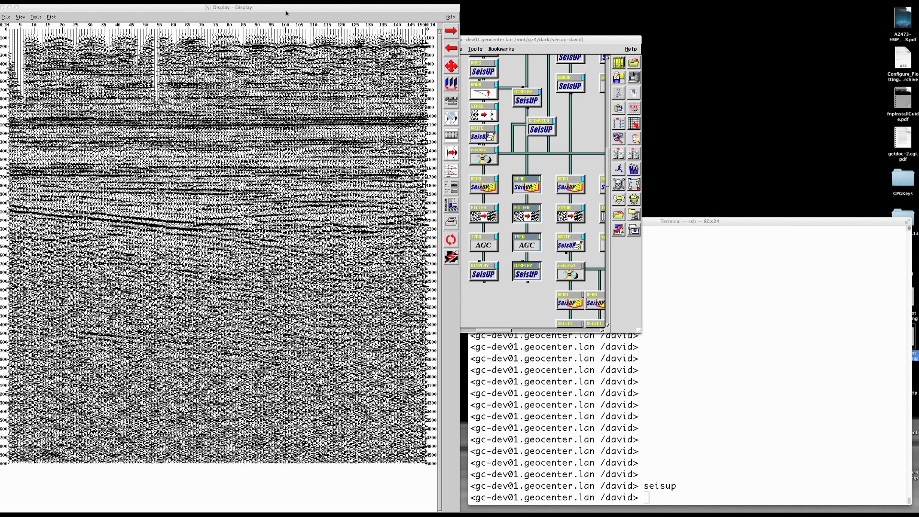
pyautogui.moveTo(269, 9); pyautogui.dragTo(523, 70)
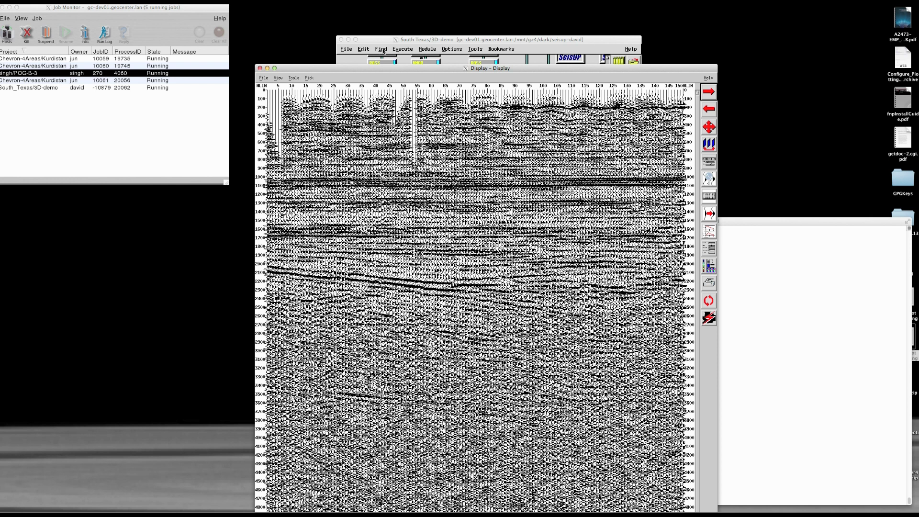
pyautogui.click(399, 49)
pyautogui.click(399, 50)
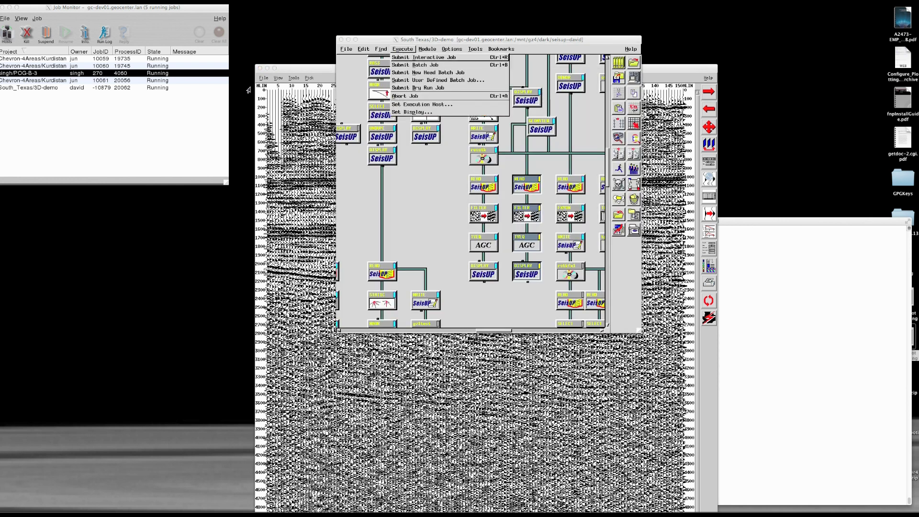
# Step: Kill the running South_Texas/3D-demo job from the Job Monitor and return to the flow
pyautogui.click(116, 73)
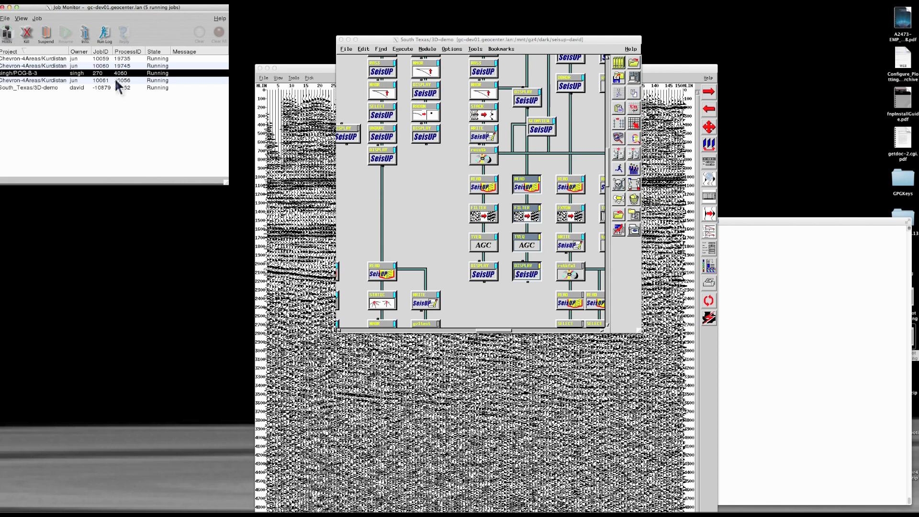
pyautogui.click(76, 87)
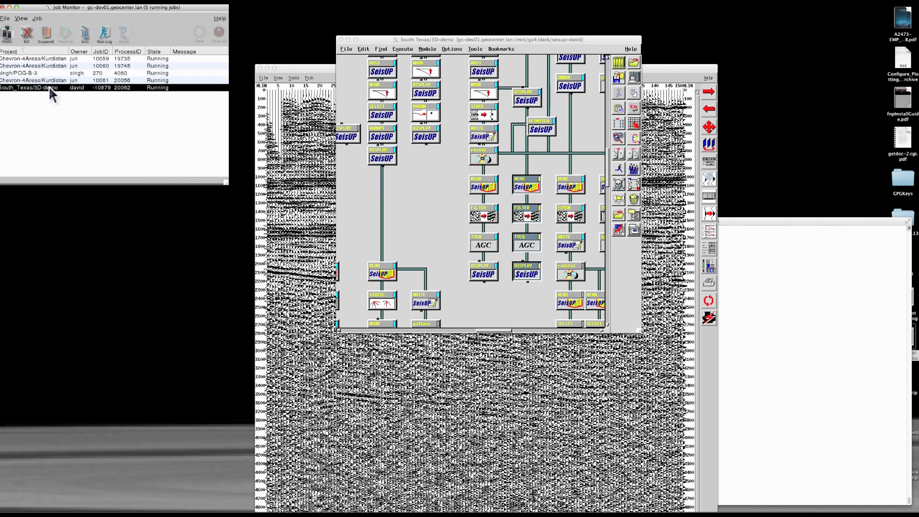
pyautogui.click(27, 33)
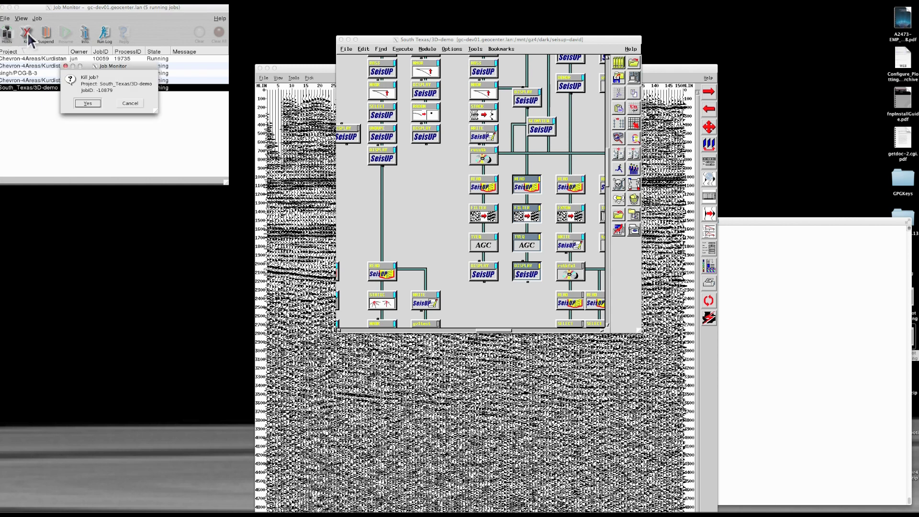
pyautogui.click(86, 103)
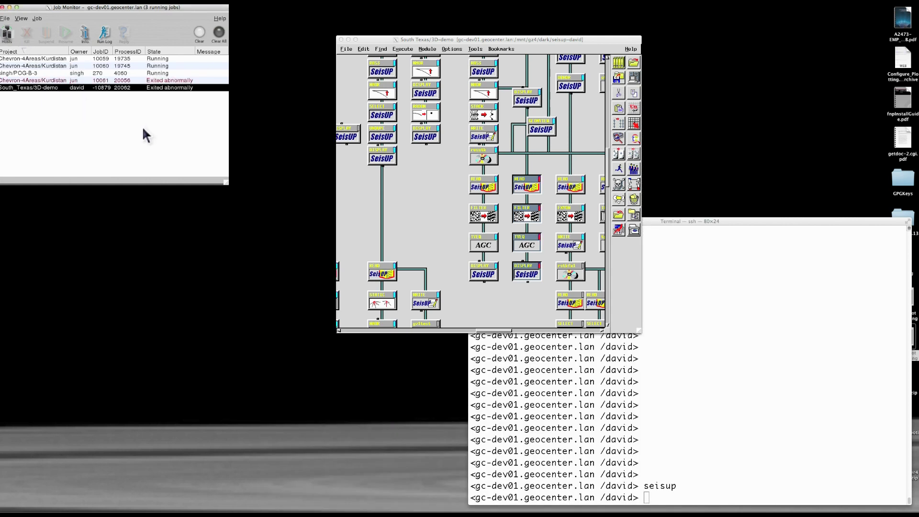
pyautogui.click(543, 244)
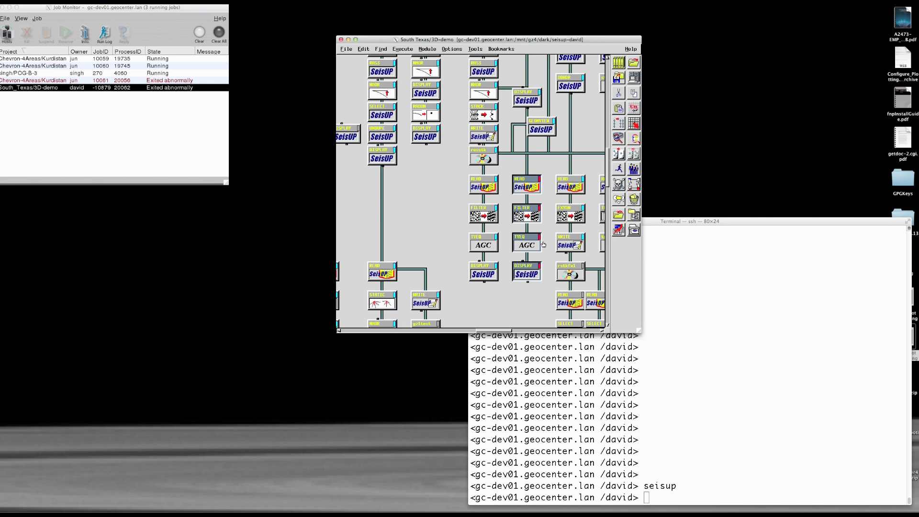